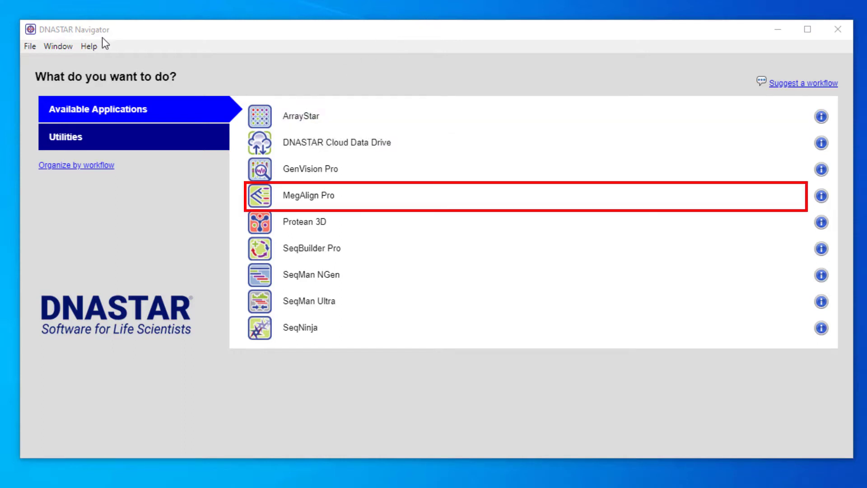
# - Launch MegAlign Pro, then bring up the MAP file types folder and look over its sequence folders and project files
pyautogui.click(262, 201)
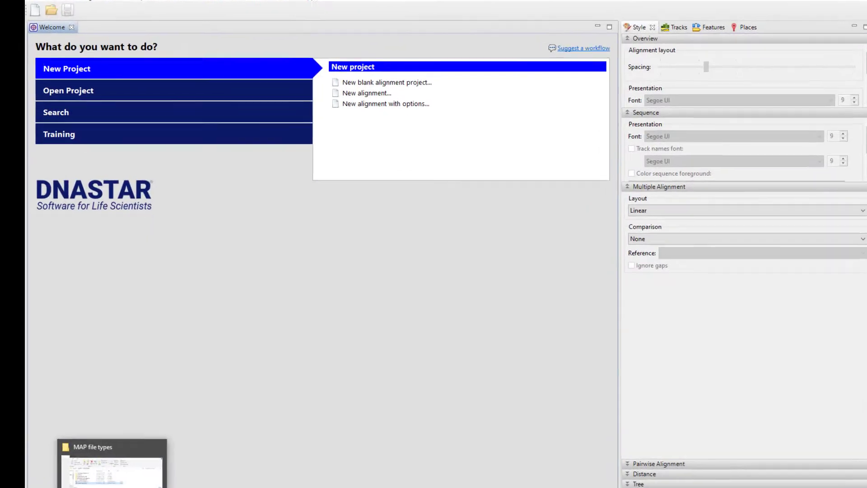
pyautogui.click(112, 473)
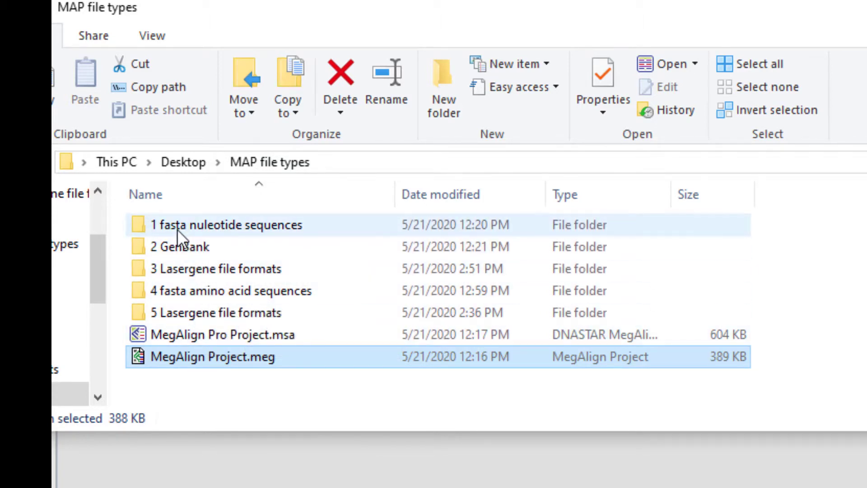
pyautogui.moveTo(180, 235)
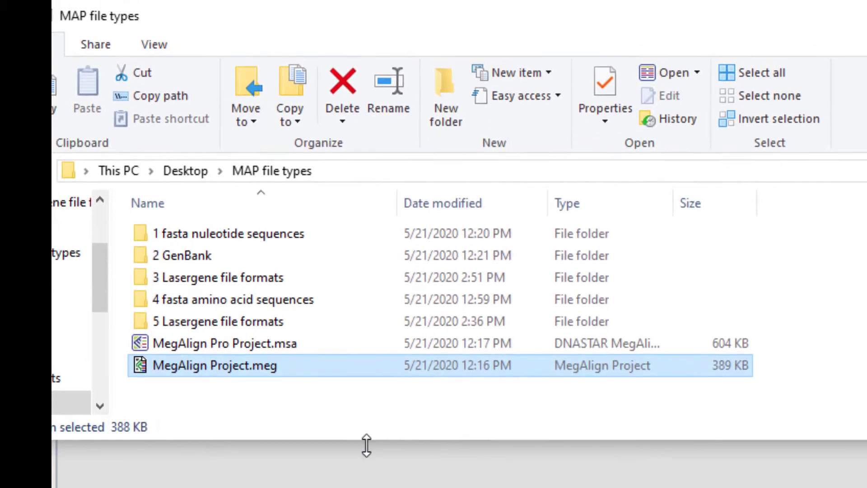
pyautogui.moveTo(367, 447); pyautogui.dragTo(366, 466)
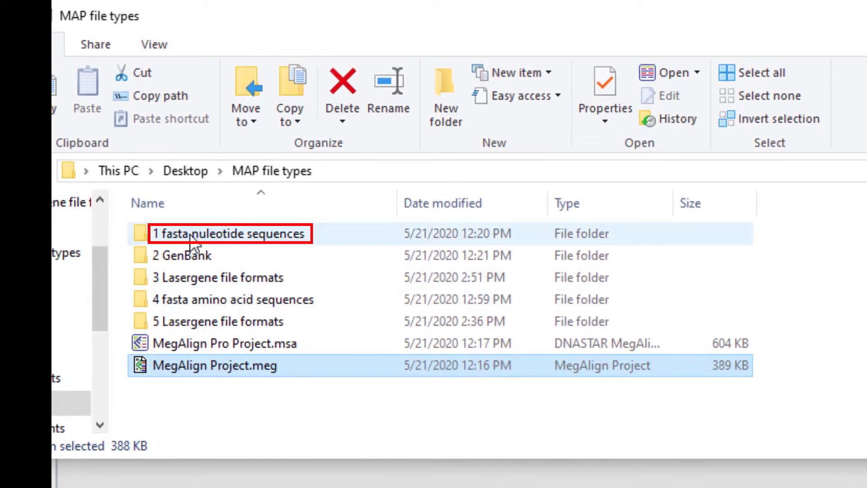
pyautogui.moveTo(197, 247)
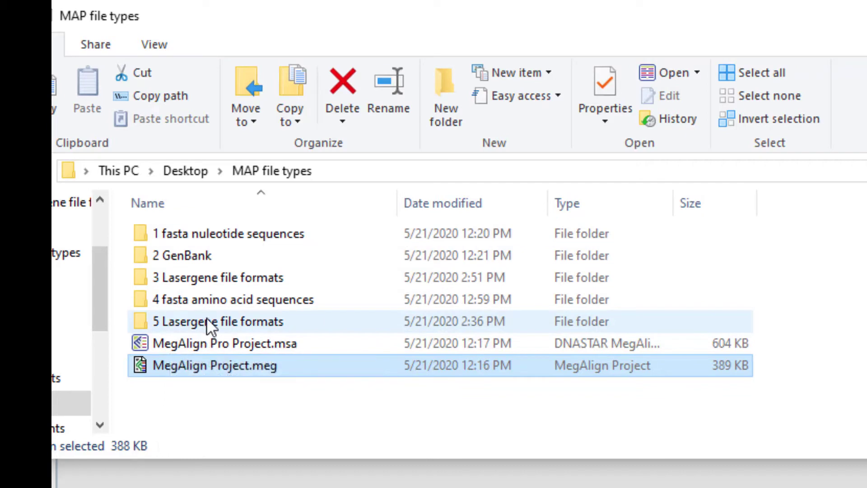
pyautogui.moveTo(272, 303)
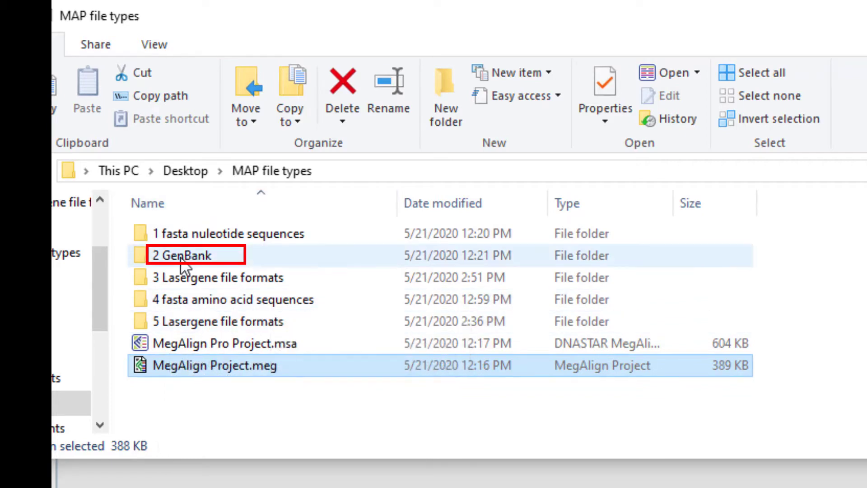
pyautogui.moveTo(194, 267)
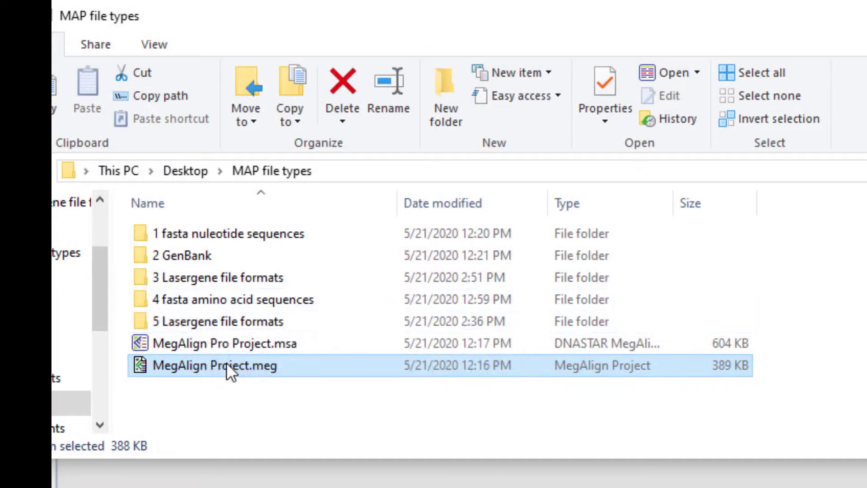
# - Load F1.fasta through F8.mfa from the 1 fasta nuleotide sequences folder into a new MegAlign Pro project with DNA as the default sequence type
pyautogui.doubleClick(184, 232)
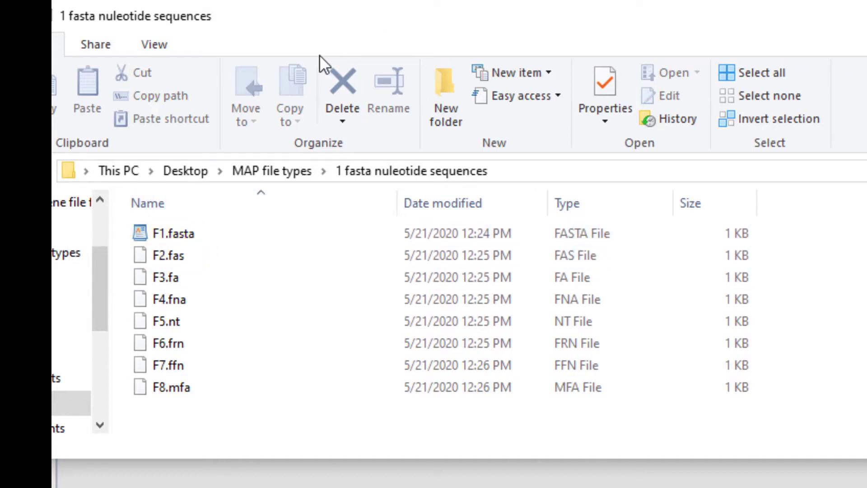
pyautogui.click(191, 234)
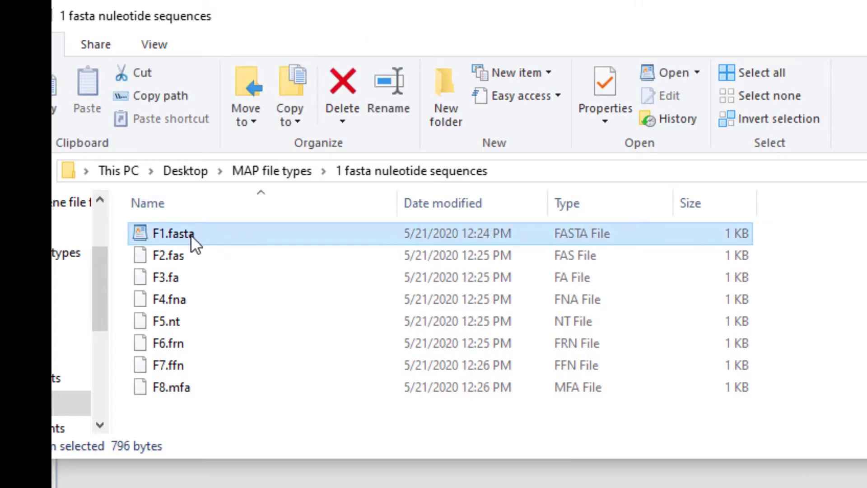
pyautogui.keyDown('shift'); pyautogui.click(183, 389); pyautogui.keyUp('shift')
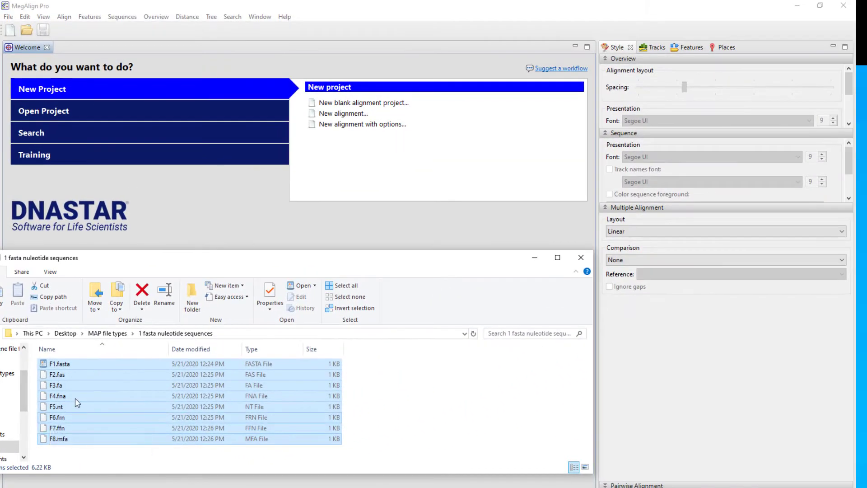
pyautogui.doubleClick(43, 366)
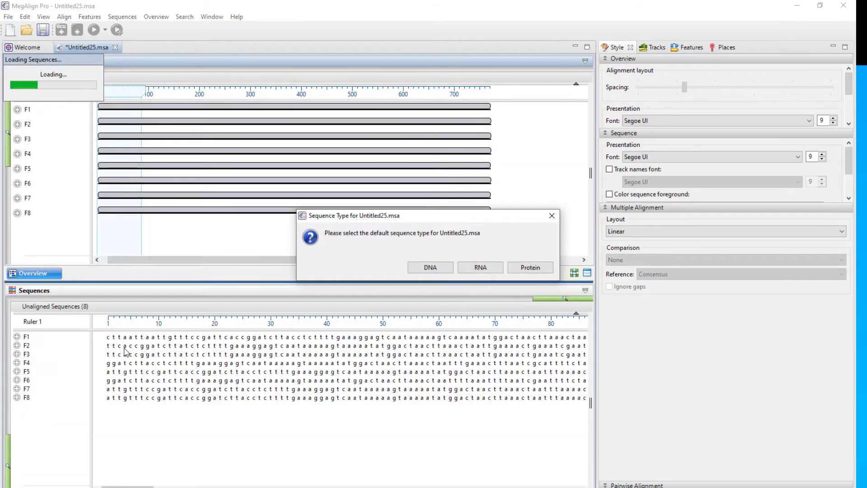
pyautogui.click(430, 267)
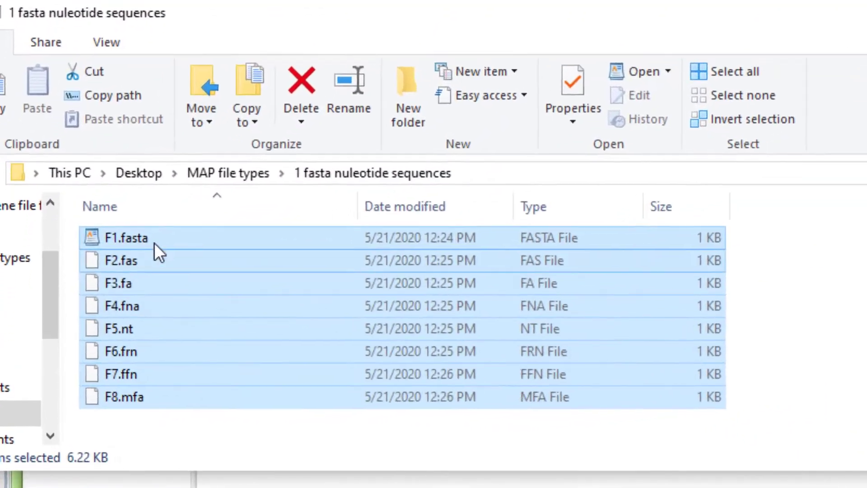
# - Add all seven files, G1.gbk through G7.genpept, from the 2 GenBank folder to the DNA project
pyautogui.click(227, 170)
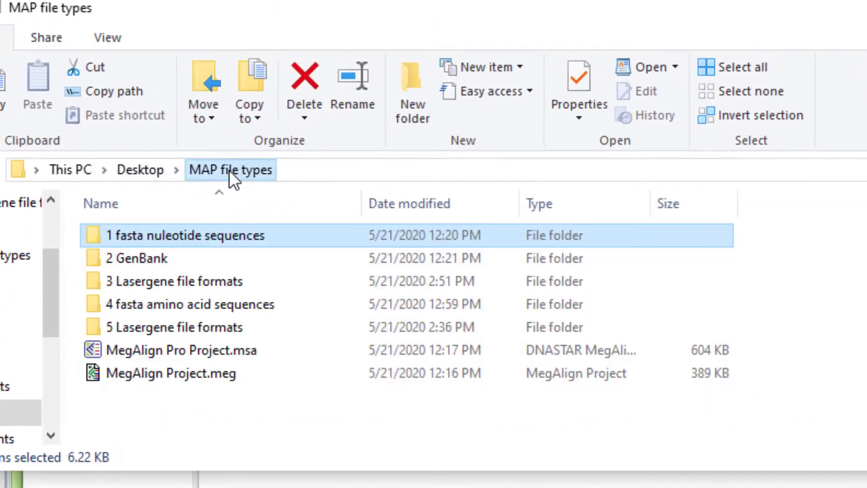
pyautogui.doubleClick(153, 259)
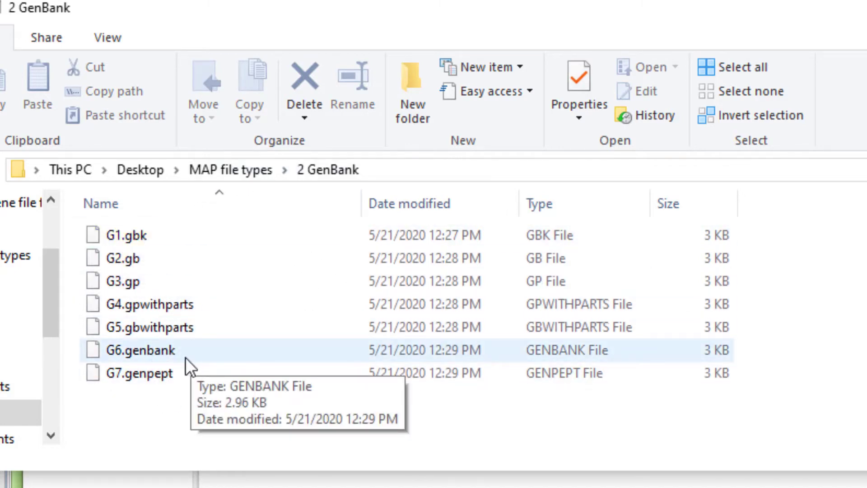
pyautogui.click(176, 240)
pyautogui.keyDown('shift'); pyautogui.click(155, 374); pyautogui.keyUp('shift')
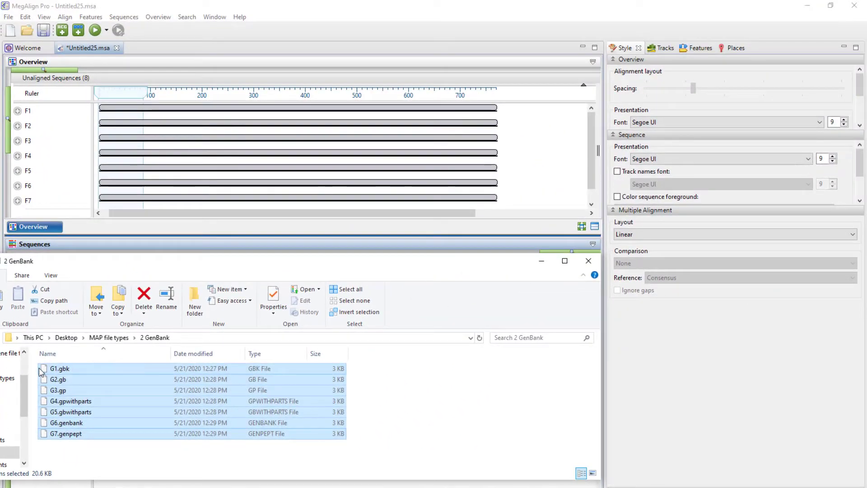
pyautogui.moveTo(56, 363); pyautogui.dragTo(542, 253)
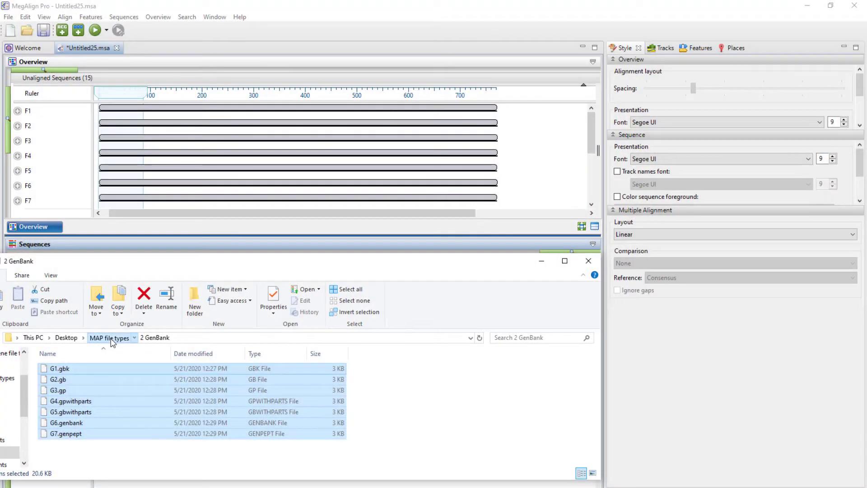
# - Add 1 Lasergene_DNA.seq and 2 SeqBuilder Pro format.sbd from the 3 Lasergene file formats folder to the DNA project
pyautogui.click(111, 338)
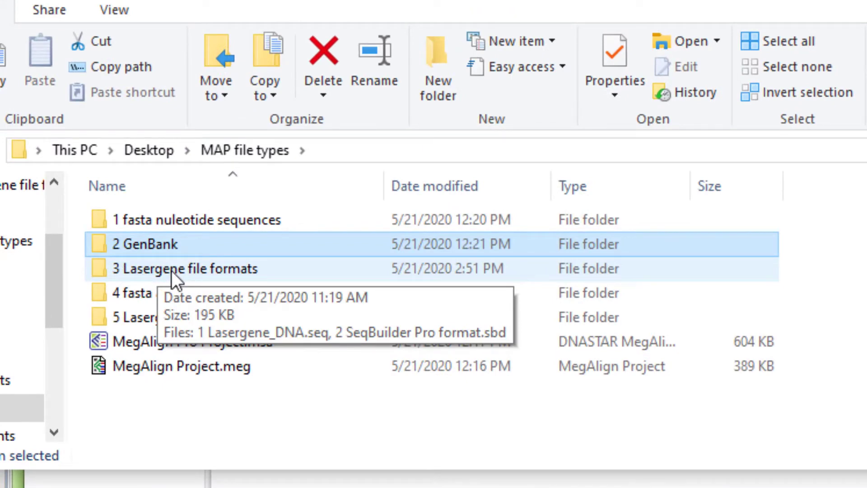
pyautogui.doubleClick(172, 271)
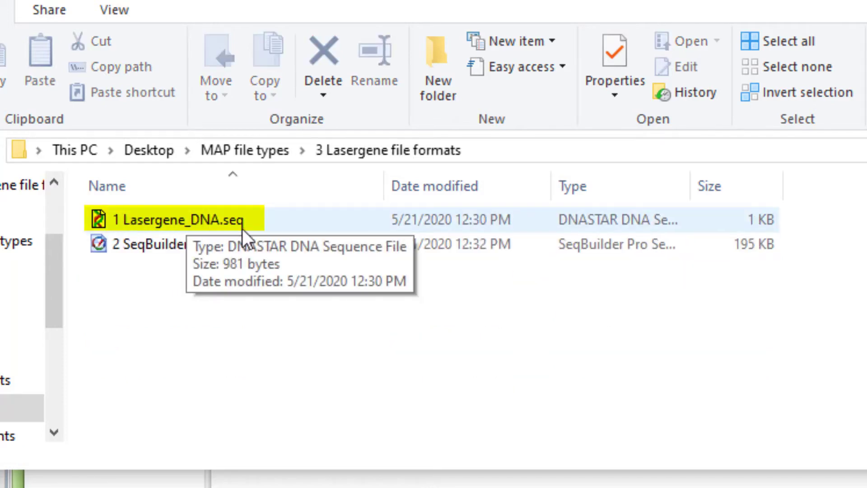
pyautogui.moveTo(237, 216); pyautogui.dragTo(2, 431)
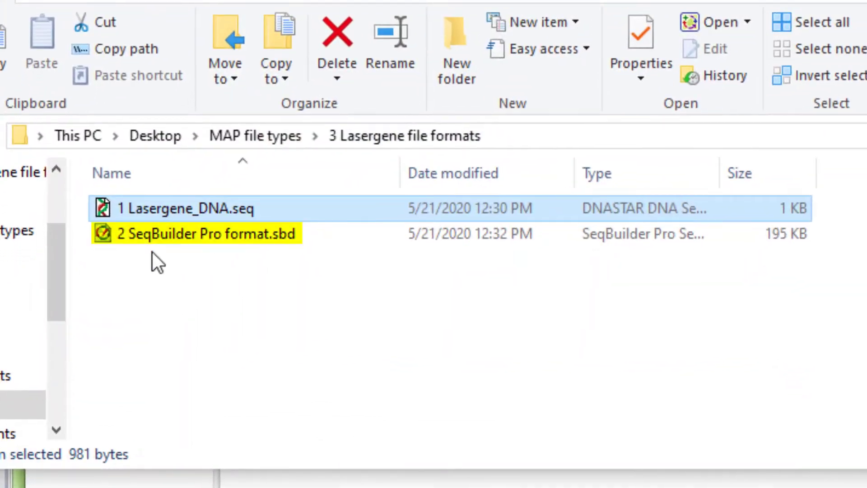
pyautogui.click(188, 233)
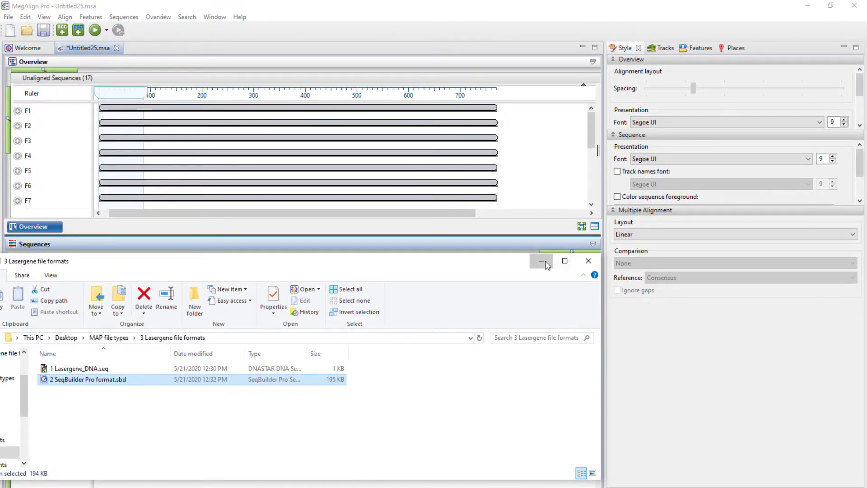
pyautogui.click(541, 261)
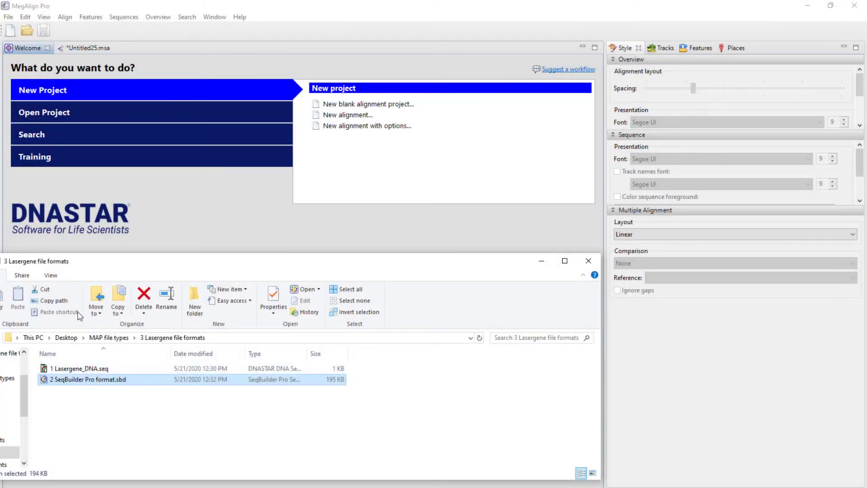
# - Load Faa1.fap, Faa2.faa and Faa3.aa from the 4 fasta amino acid sequences folder into a new MegAlign Pro project
pyautogui.click(112, 341)
pyautogui.doubleClick(80, 395)
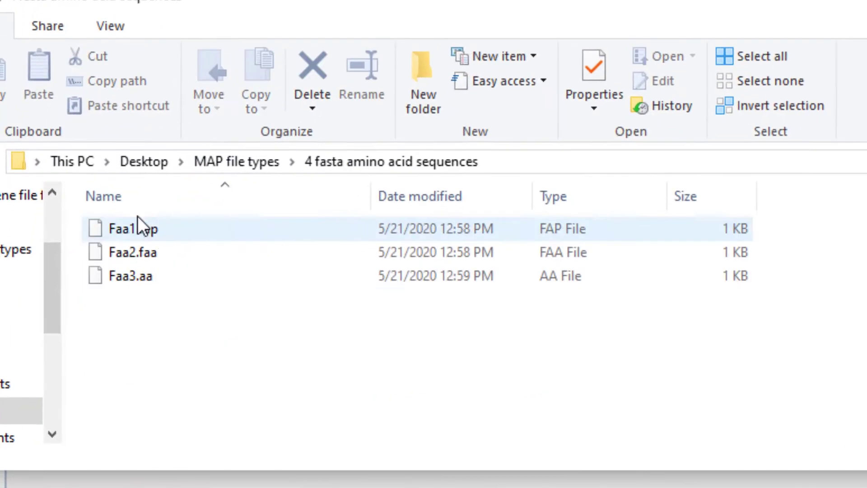
pyautogui.click(62, 368)
pyautogui.keyDown('shift'); pyautogui.click(126, 275); pyautogui.keyUp('shift')
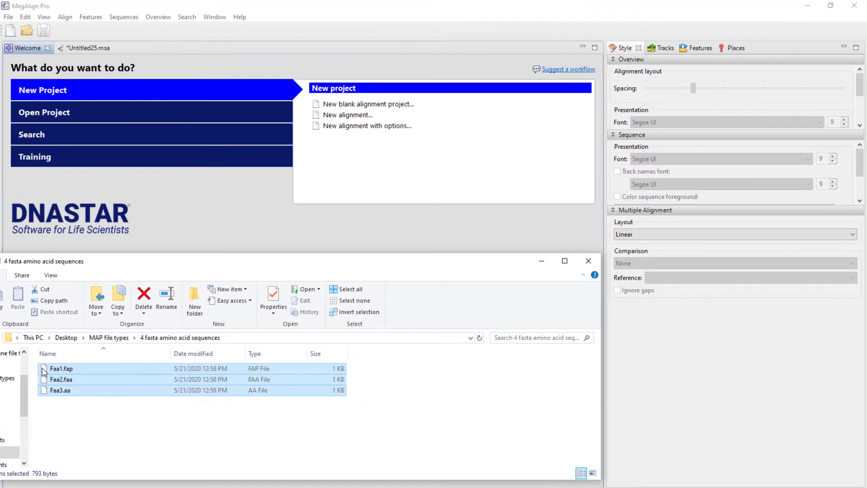
pyautogui.moveTo(44, 371); pyautogui.dragTo(270, 247)
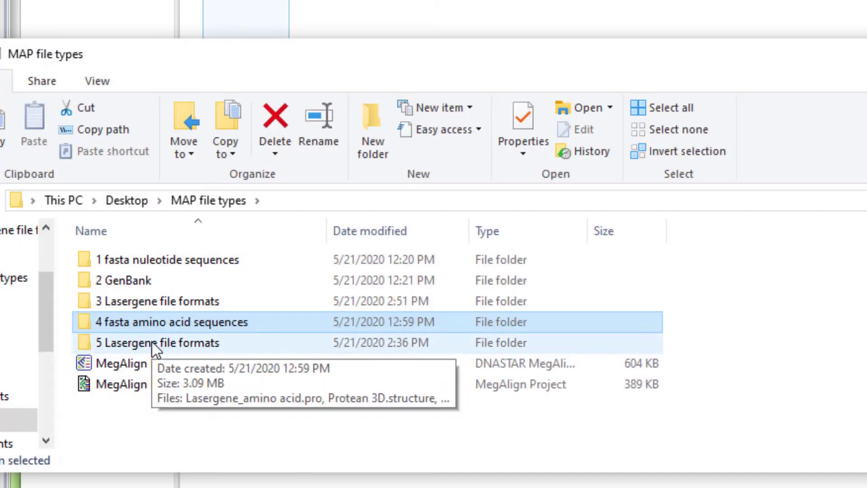
# - Add Lasergene_amino acid.pro, Protean 3D.structure and Protean_.pad from the 5 Lasergene file formats folder to the amino acid project
pyautogui.doubleClick(151, 342)
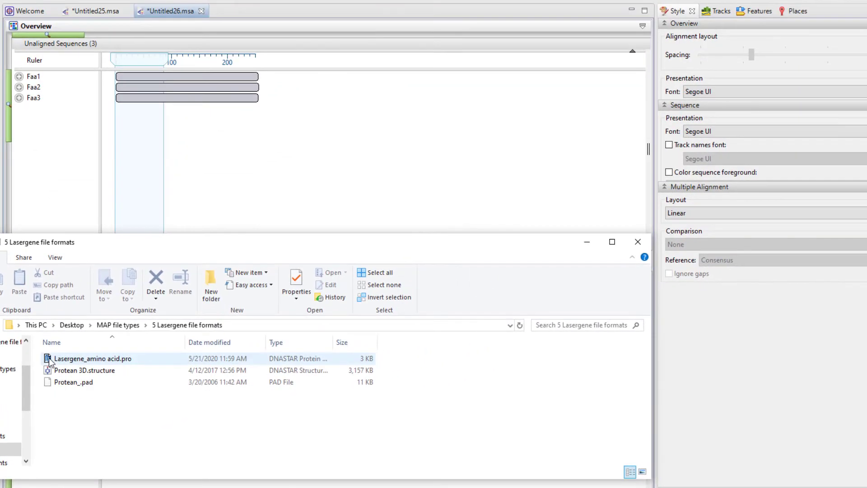
pyautogui.moveTo(48, 359); pyautogui.dragTo(131, 181)
pyautogui.click(587, 241)
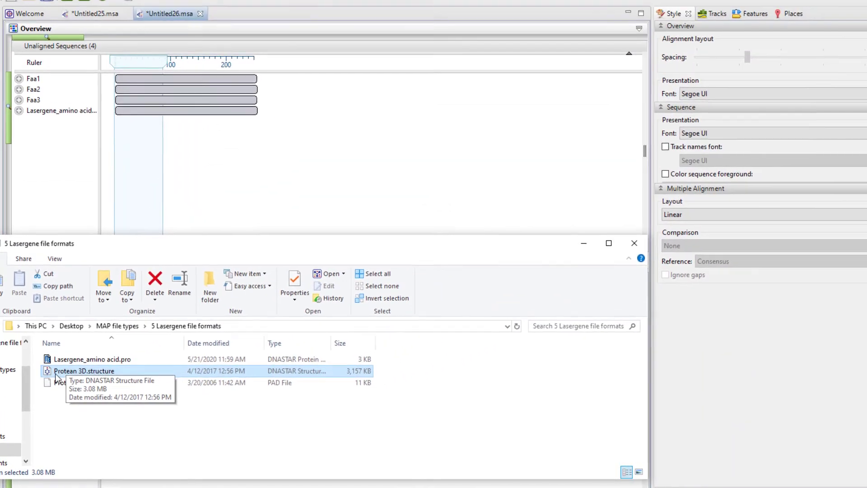
pyautogui.moveTo(47, 374); pyautogui.dragTo(248, 204)
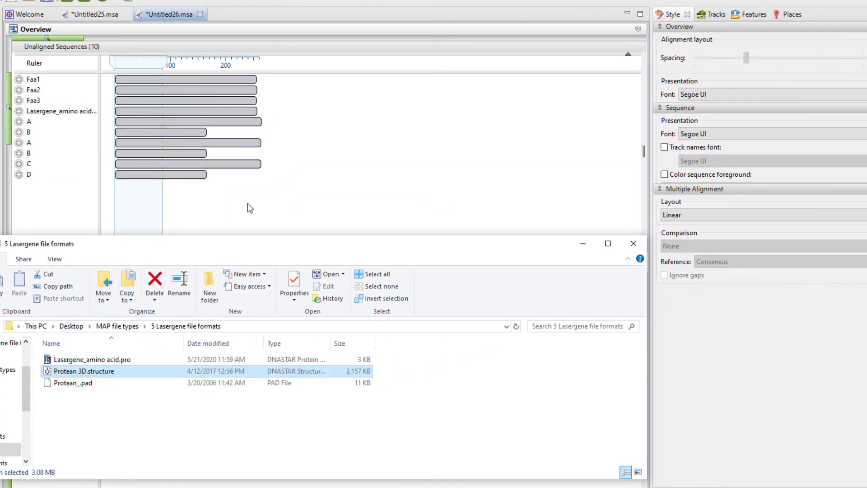
pyautogui.click(580, 244)
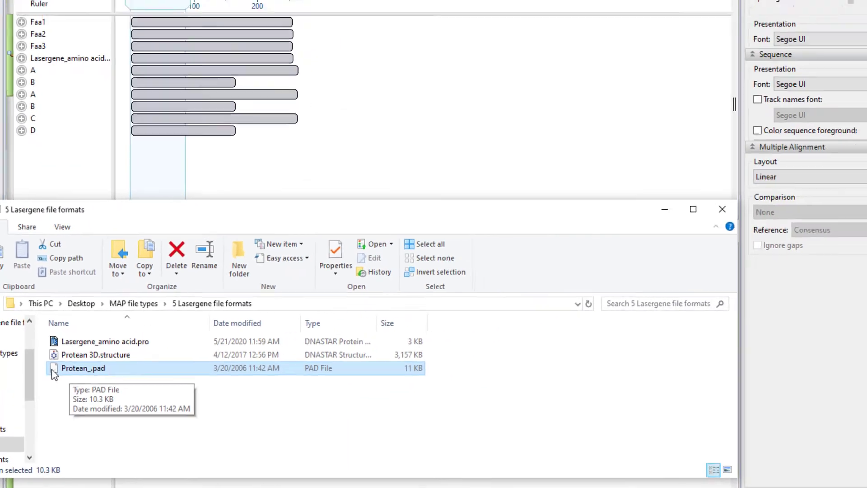
pyautogui.moveTo(99, 265); pyautogui.dragTo(268, 215)
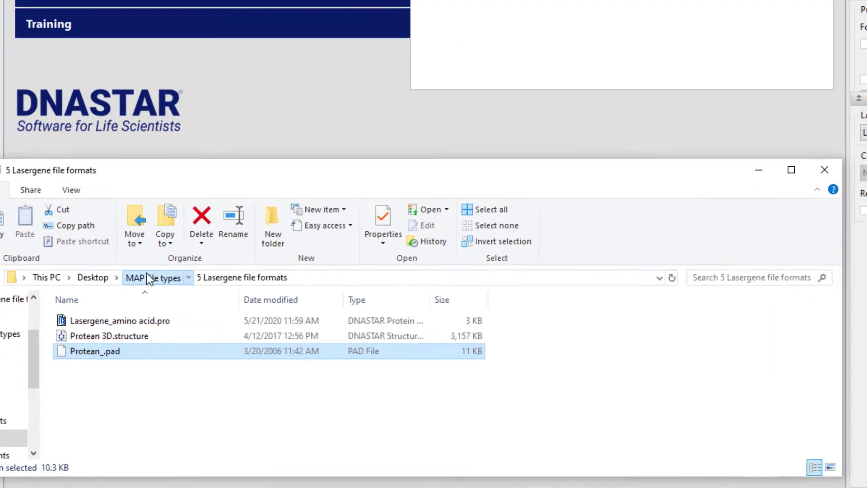
# - Return to the MAP file types folder and open MegAlign Pro Project.msa in MegAlign Pro
pyautogui.click(147, 276)
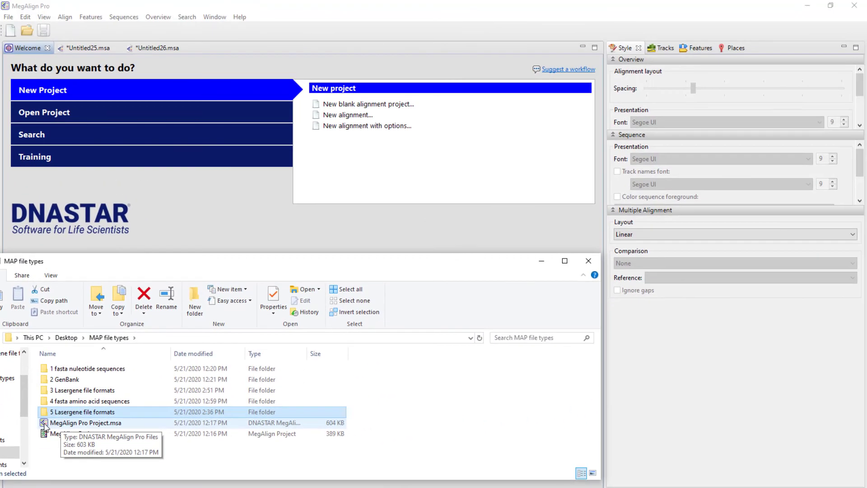
pyautogui.moveTo(262, 354); pyautogui.dragTo(467, 68)
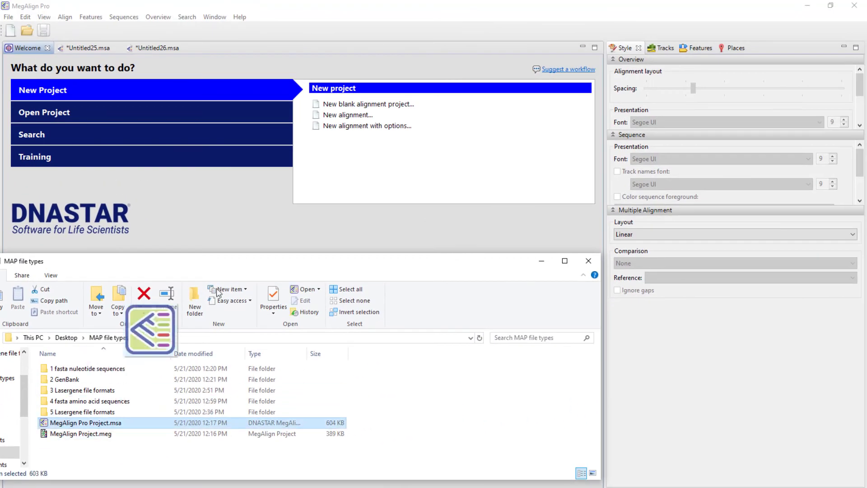
pyautogui.moveTo(217, 292); pyautogui.dragTo(226, 217)
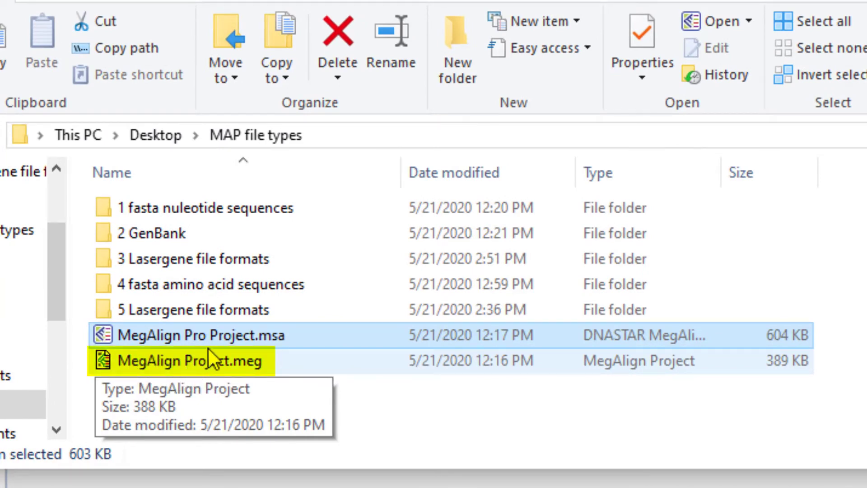
# - Load the older-format MegAlign Project.meg file from the MAP file types folder into MegAlign Pro
pyautogui.click(224, 370)
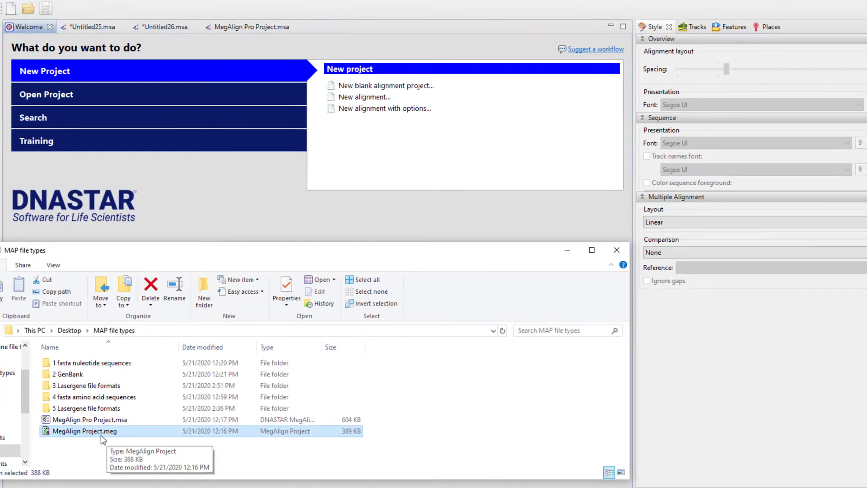
pyautogui.moveTo(55, 429); pyautogui.dragTo(259, 262)
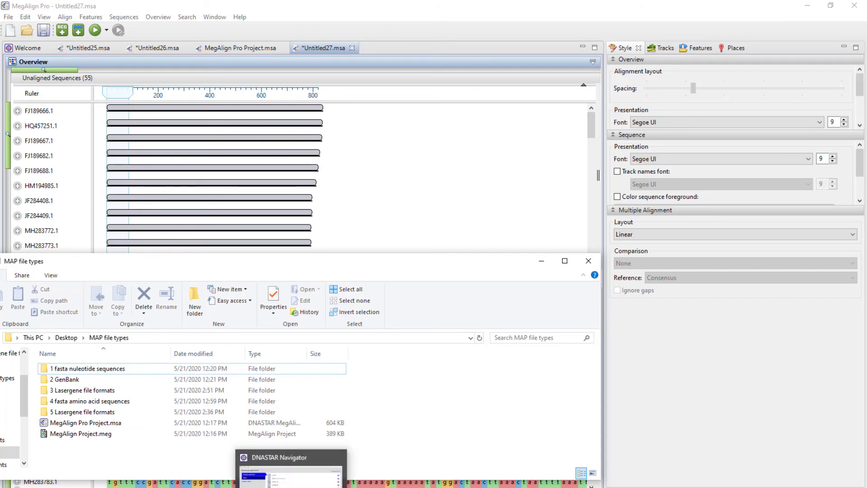
# - Switch to the DNASTAR Navigator window listing the available applications
pyautogui.click(291, 477)
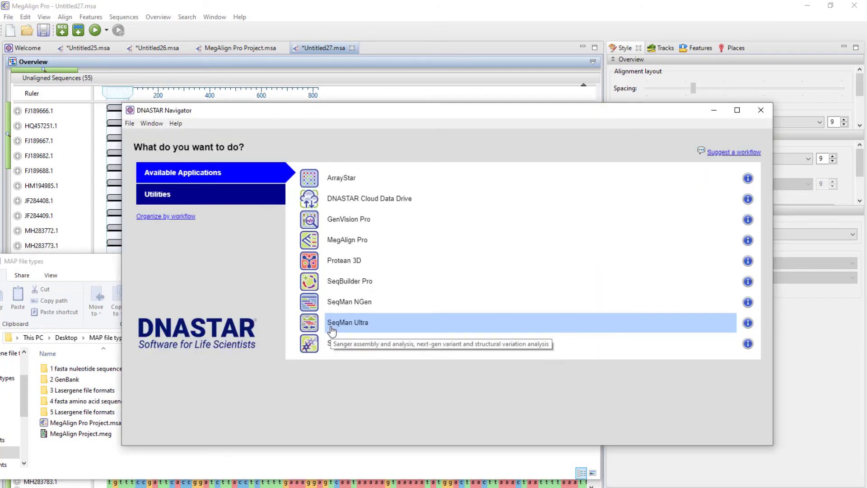